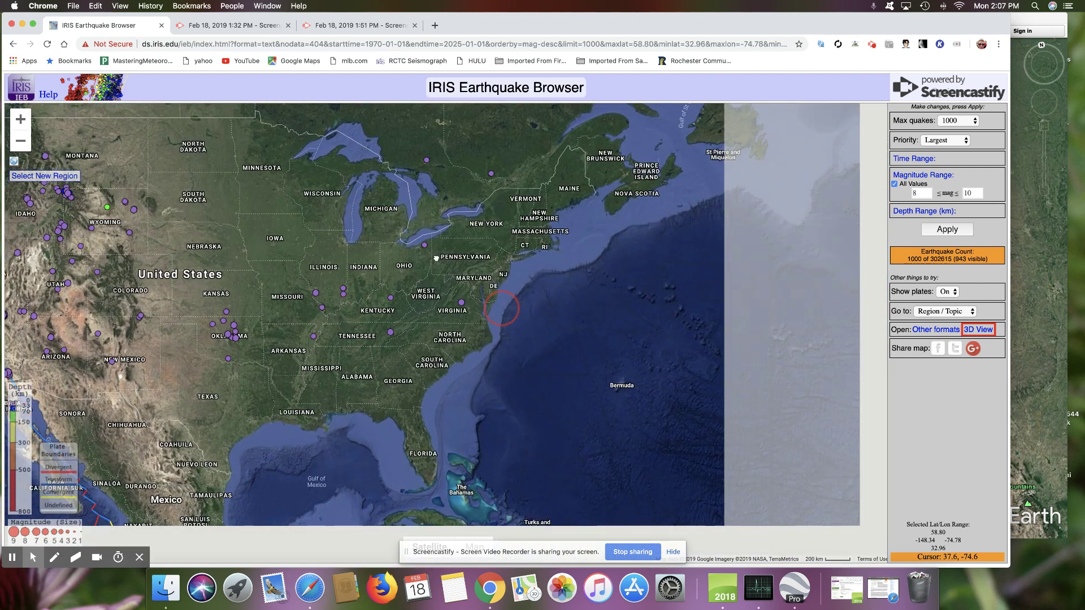
Pan the map from the central US across the Caribbean to centre the Mid-Atlantic Ridge near Cape Verde
drag(436, 258, 361, 220)
drag(649, 327, 494, 273)
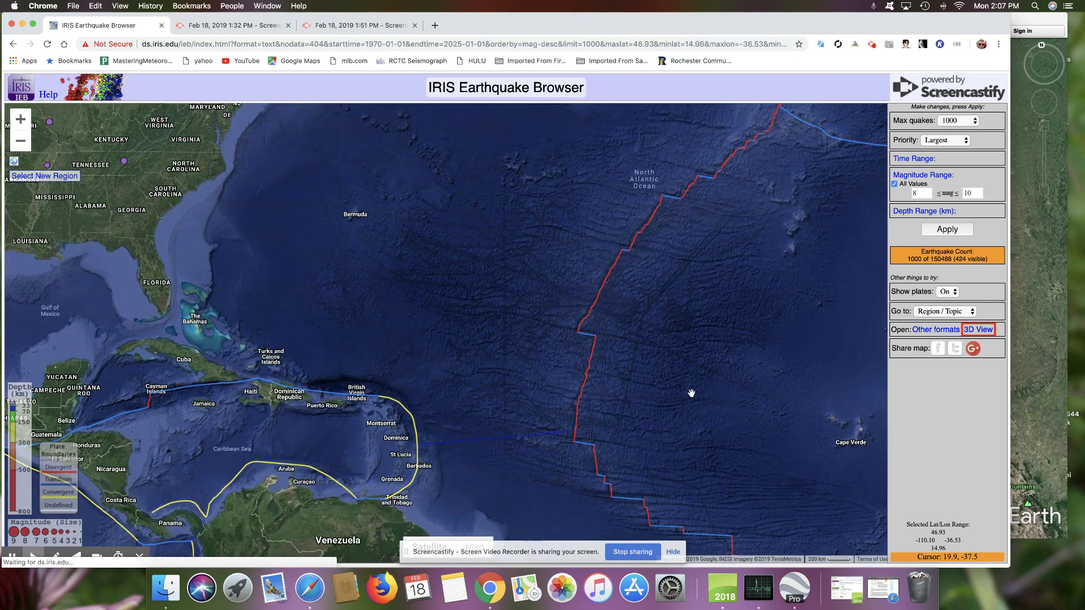
drag(685, 392, 492, 203)
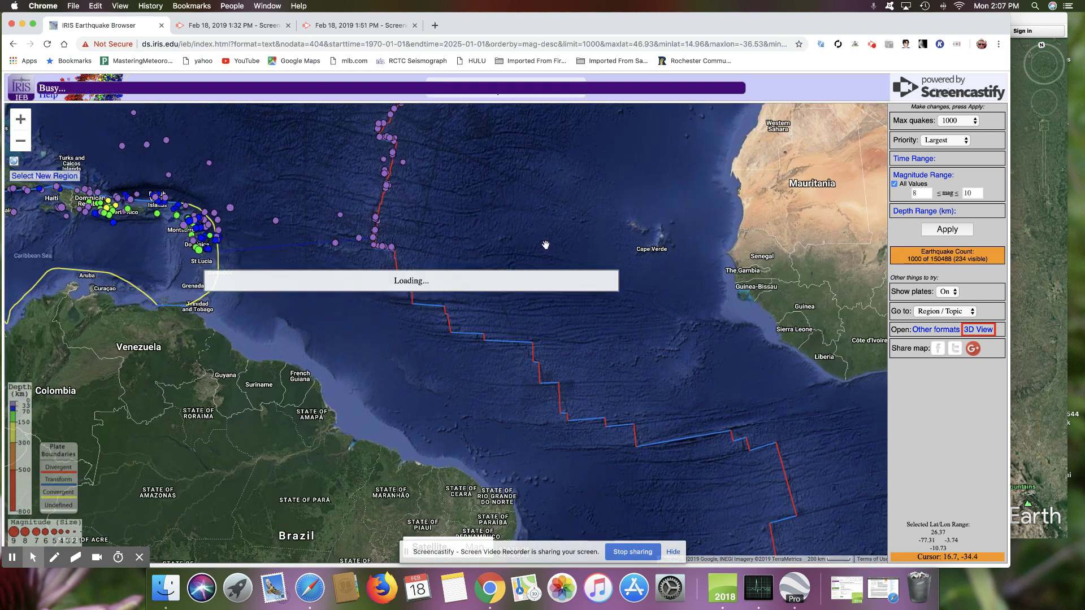
drag(655, 336, 567, 247)
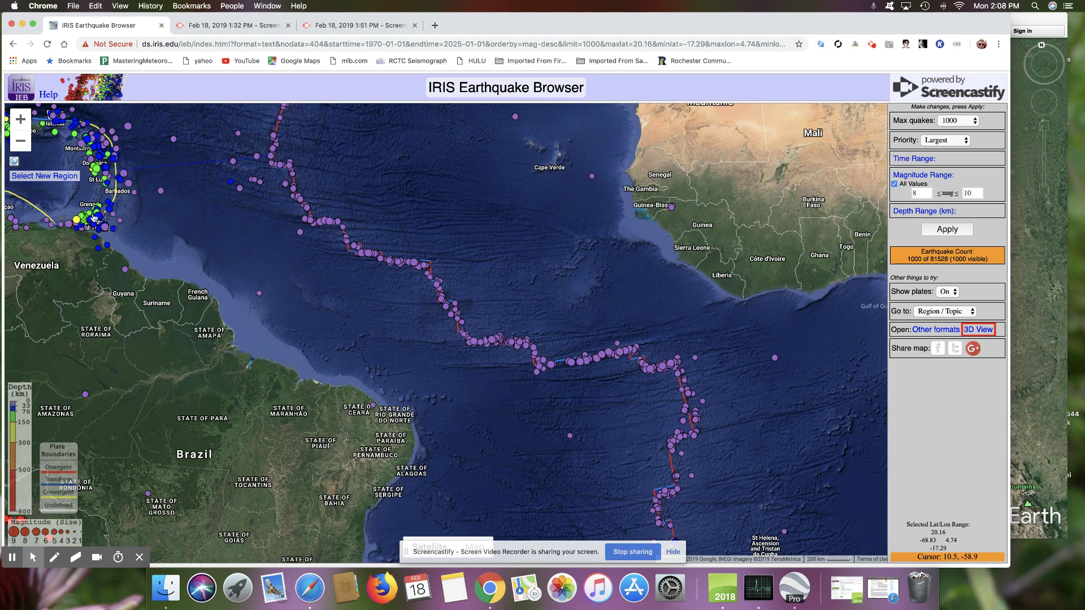
Zoom out two levels, then in three, centring the equatorial ridge offsets south of Liberia
click(21, 141)
click(20, 140)
click(20, 119)
click(20, 119)
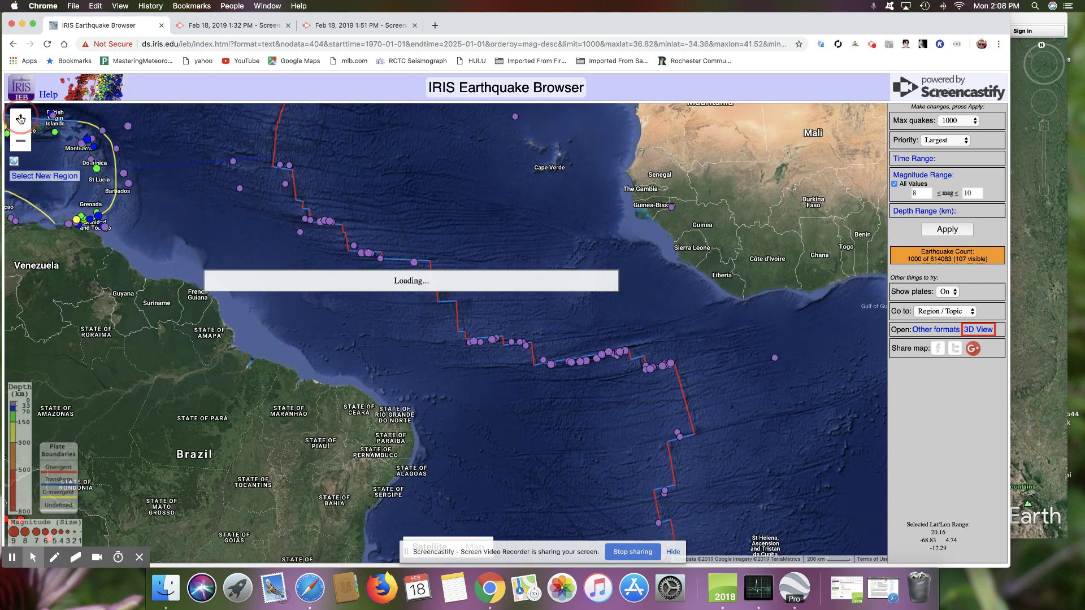
click(20, 119)
drag(665, 340, 346, 279)
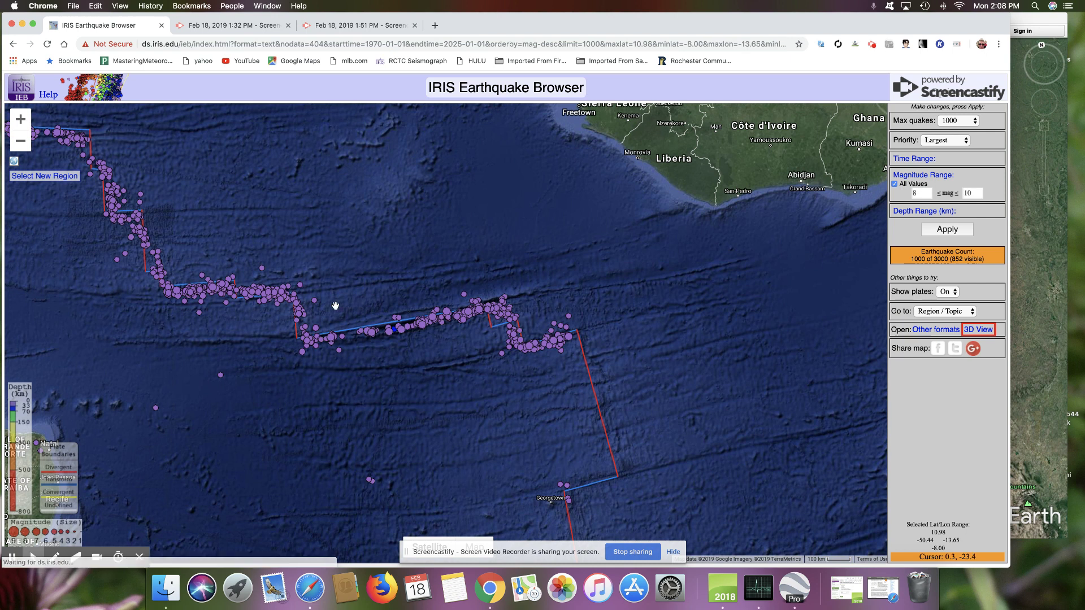
Draw a selection rectangle around the equatorial ridge earthquake cluster, leaving 587 quakes
click(37, 177)
drag(310, 288, 499, 367)
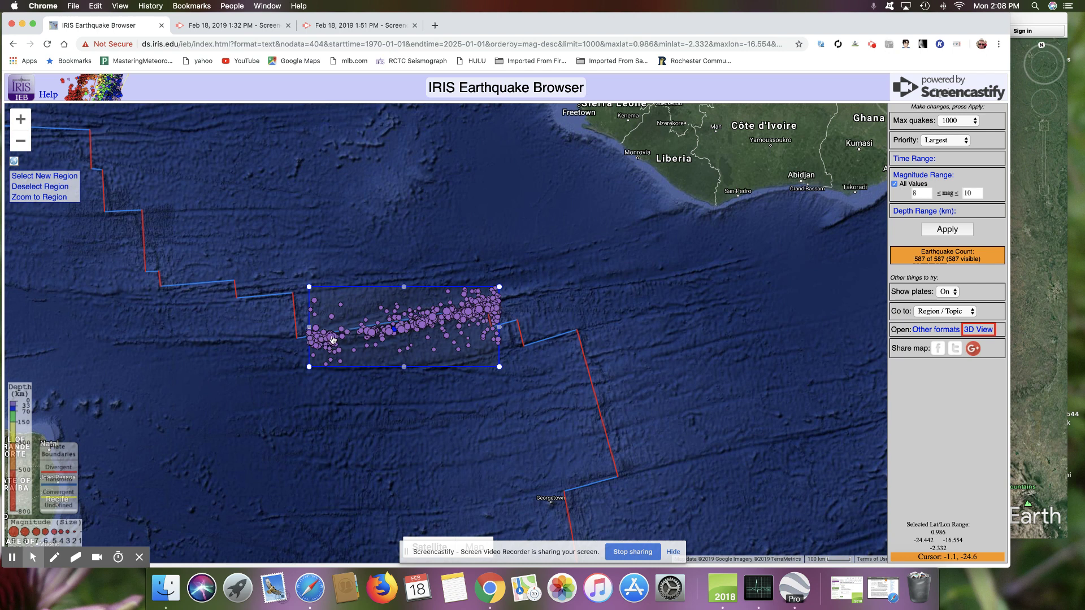
mouse_move(332, 340)
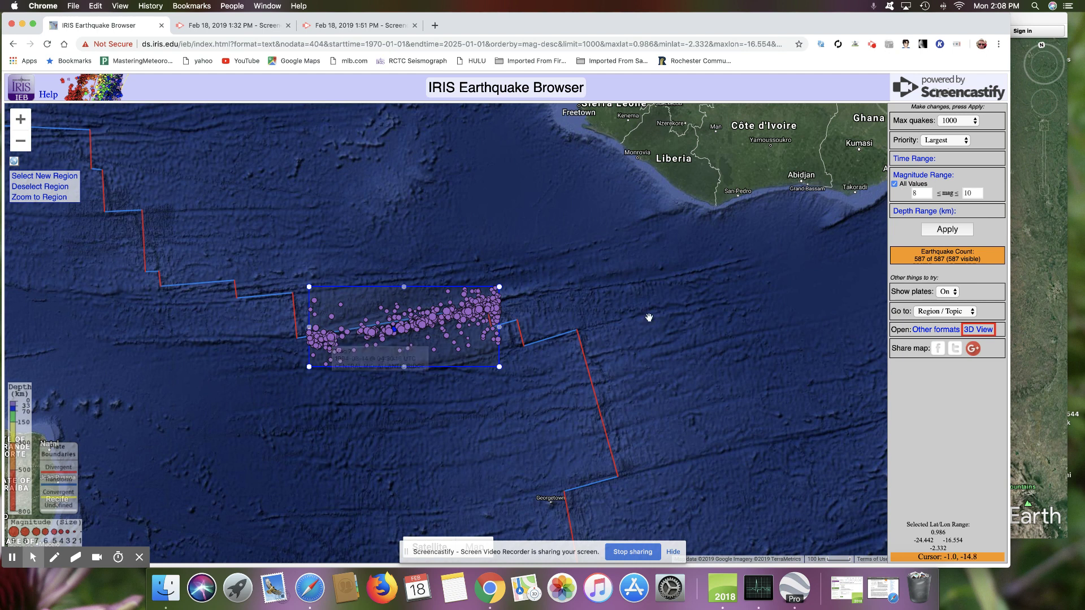
Export the 587 quakes to a sortable table sorted by Depth km, then return to the map
click(947, 331)
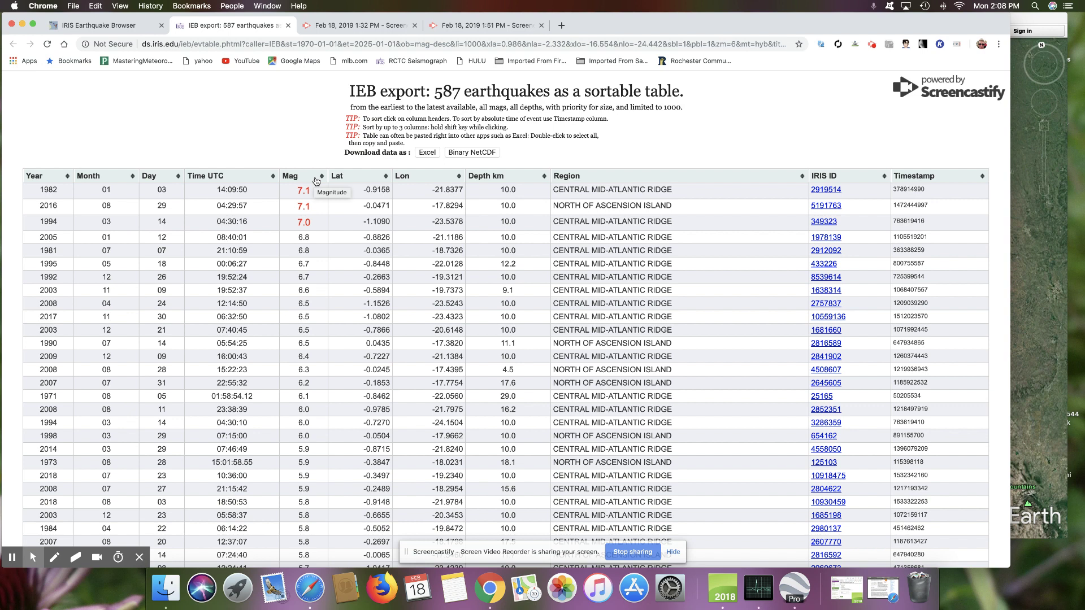
click(504, 177)
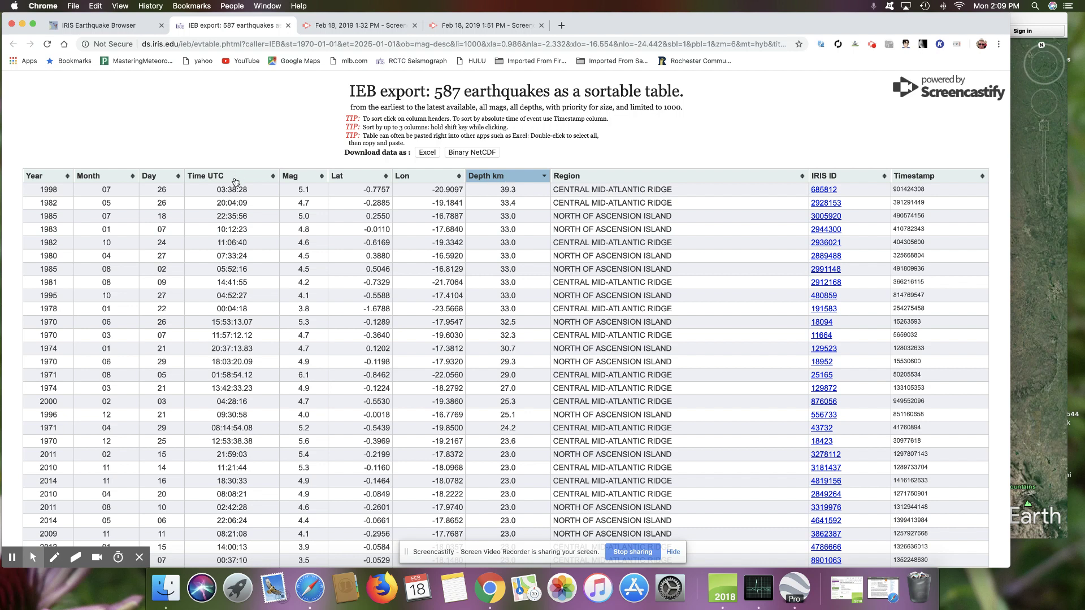
click(108, 26)
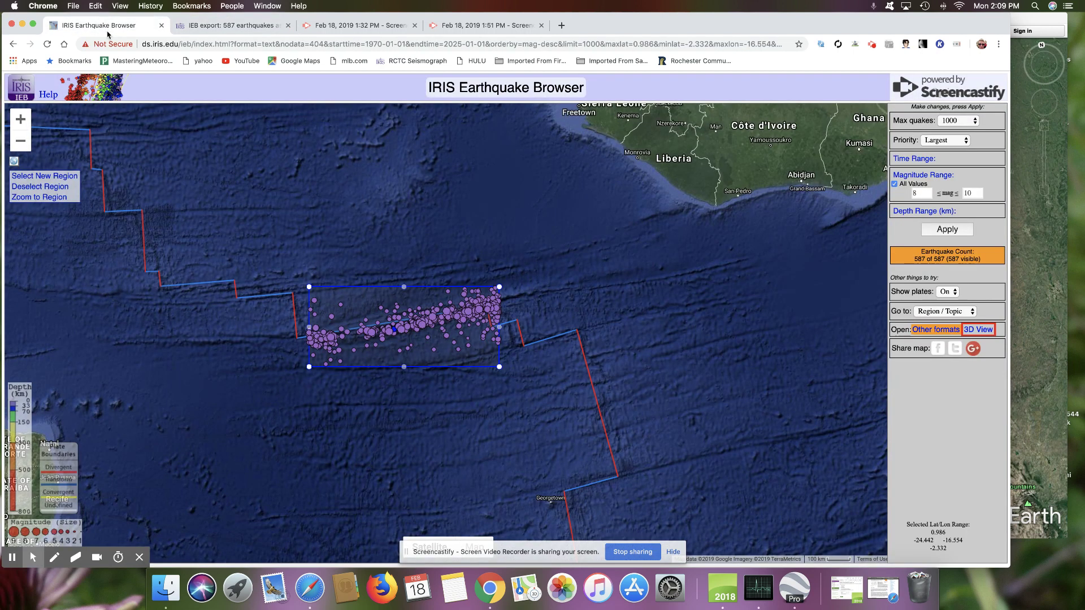
Clear the Atlantic region, zoom out, and pan and zoom onto California and the western US
click(34, 555)
click(44, 180)
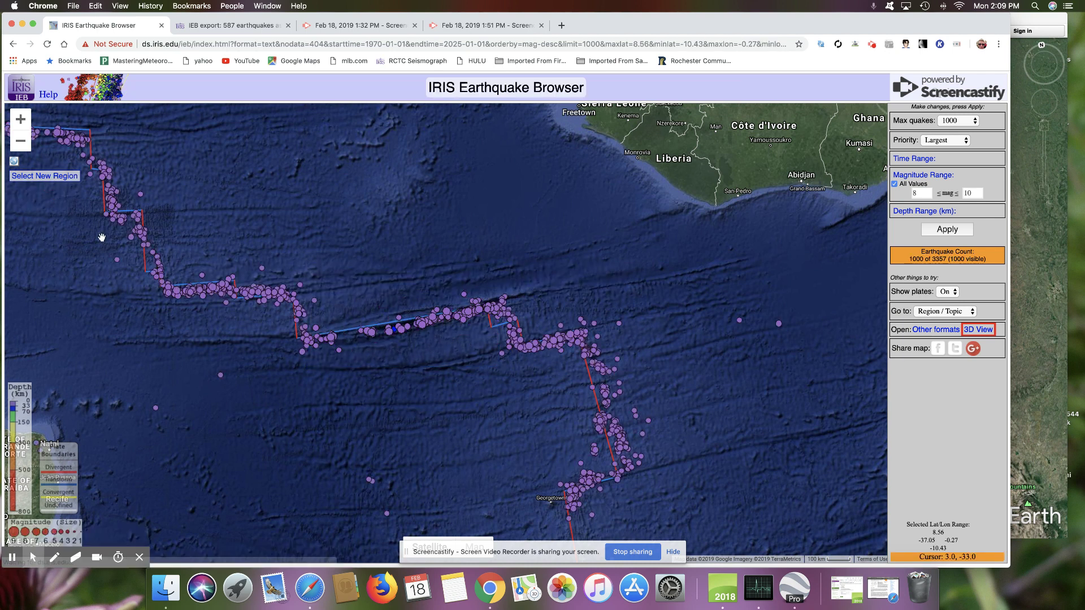
click(20, 142)
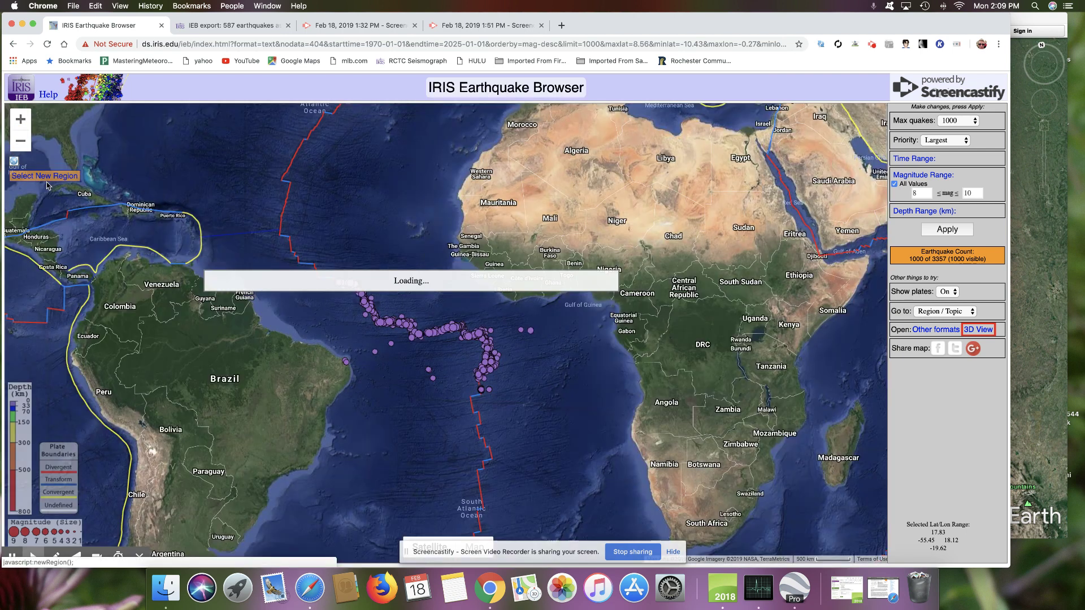
click(47, 182)
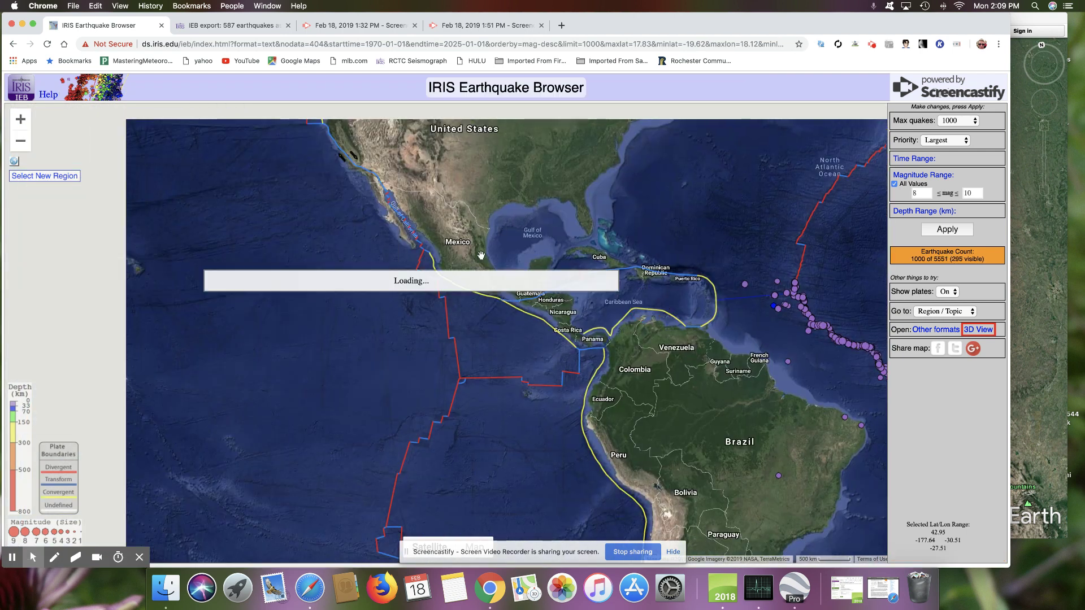
drag(351, 164, 506, 381)
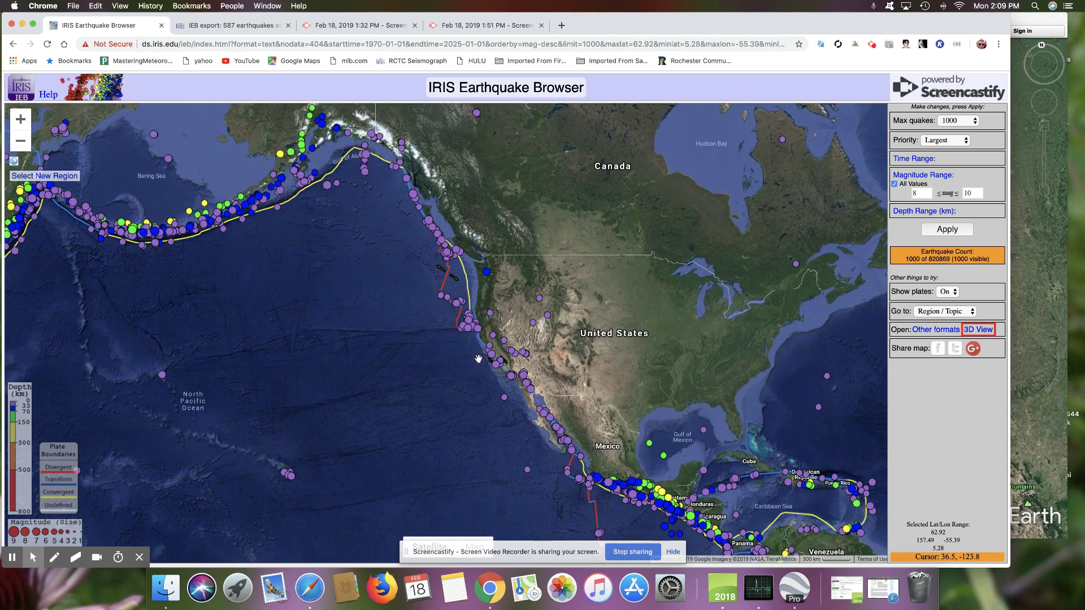
click(20, 123)
click(20, 123)
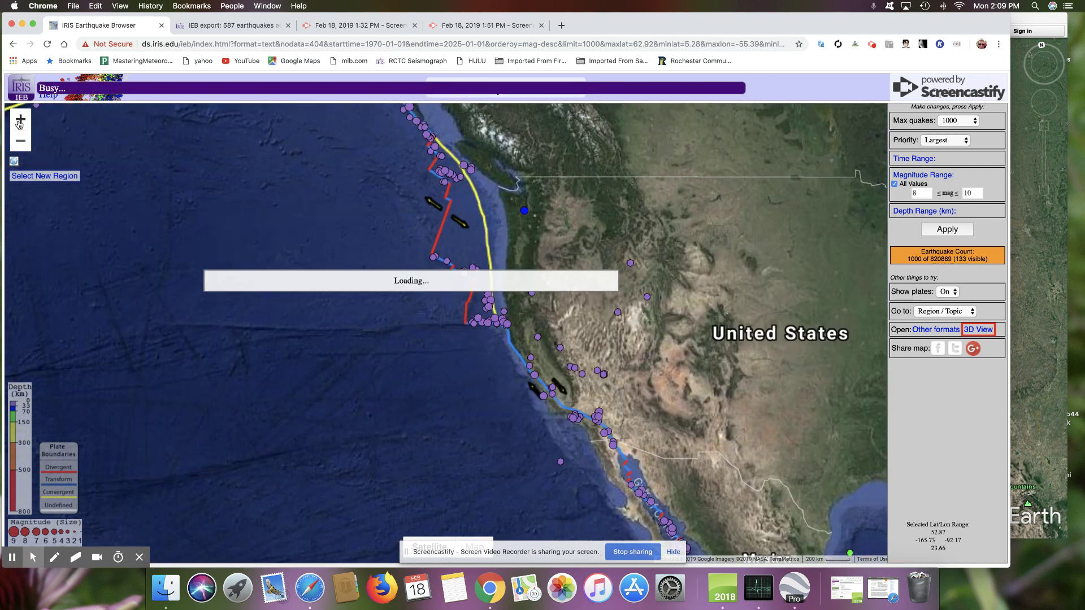
drag(656, 363, 452, 228)
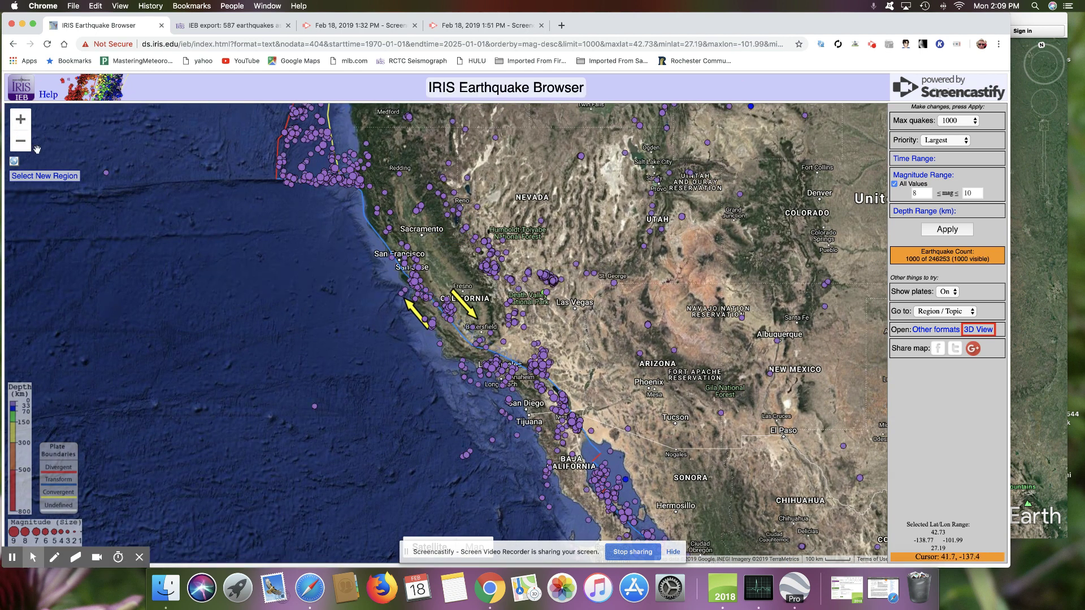
Draw a selection rectangle over California and western Nevada, from Sacramento to Tijuana
click(64, 180)
drag(360, 226, 616, 450)
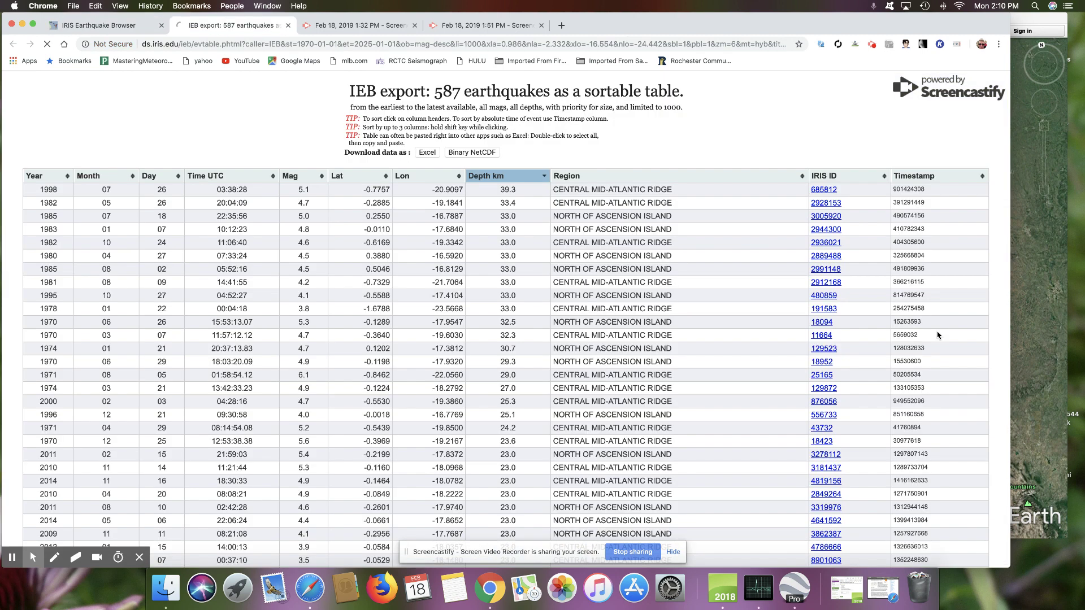
Export the California region's 1000 quakes to a sortable table and go back to the map
click(927, 331)
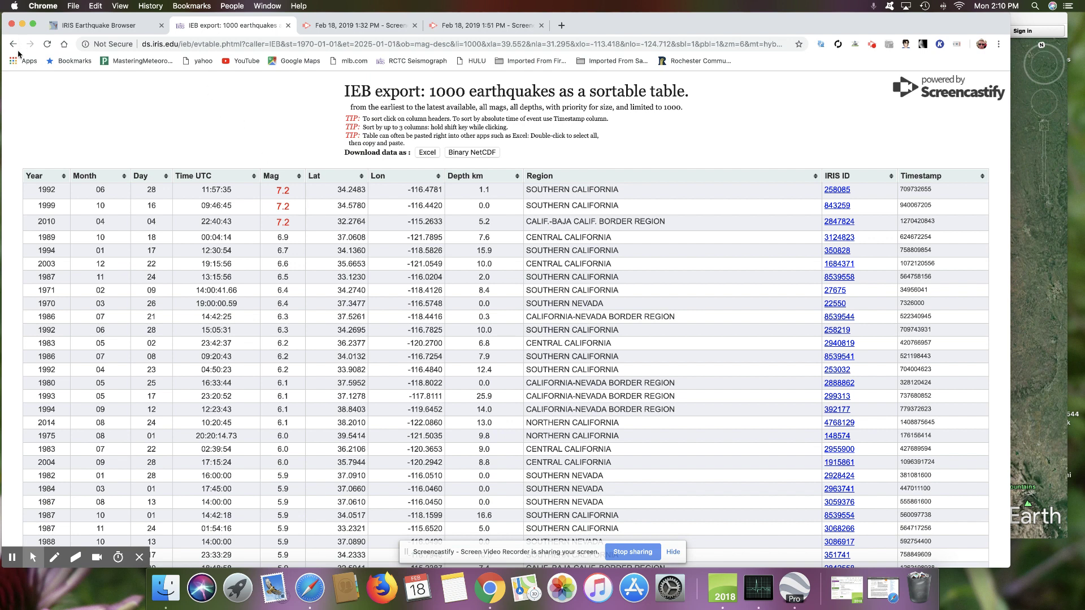
click(142, 25)
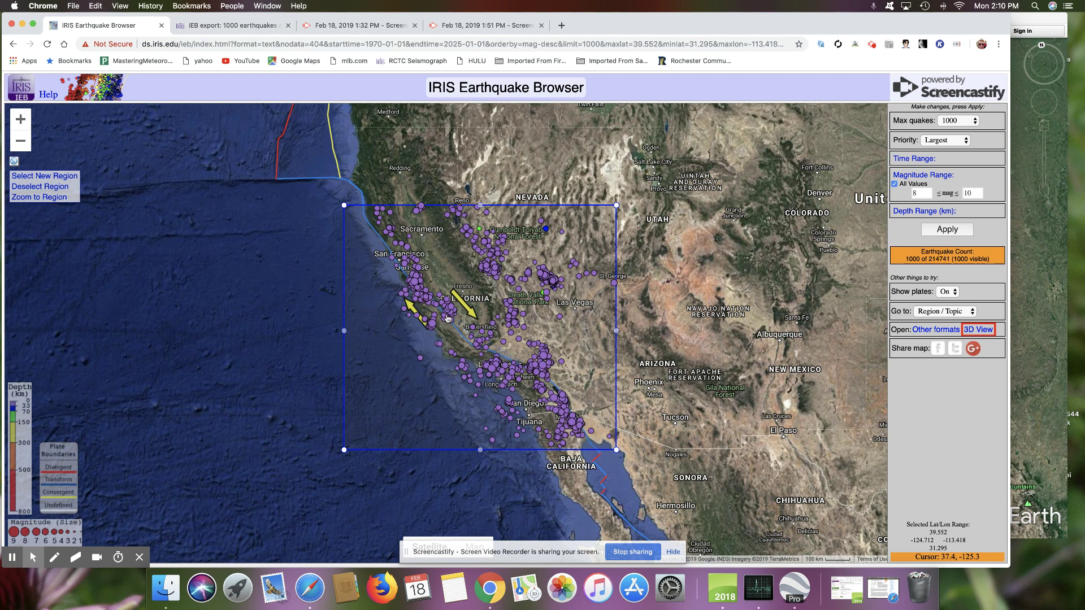
Deselect the California region and pan north past the Pacific Northwest to the British Columbia coast
click(40, 186)
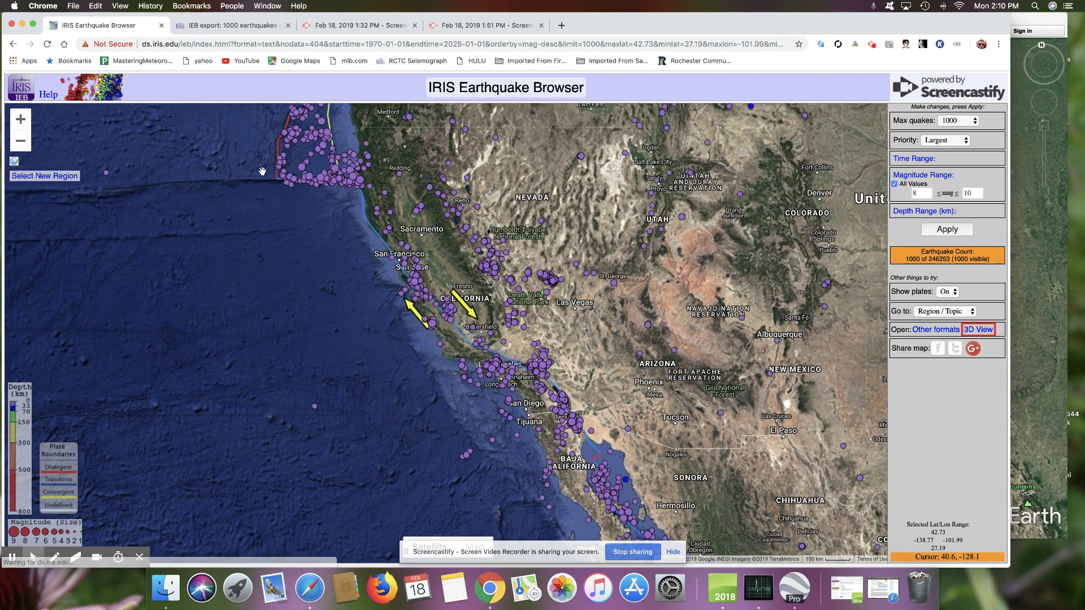
drag(260, 169, 397, 511)
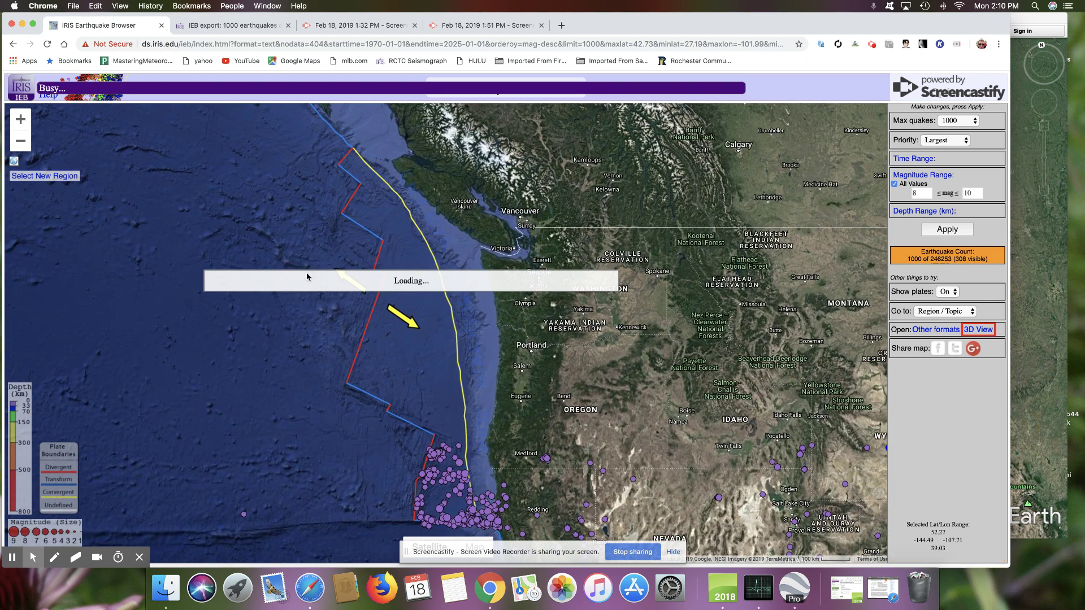
drag(232, 140, 545, 439)
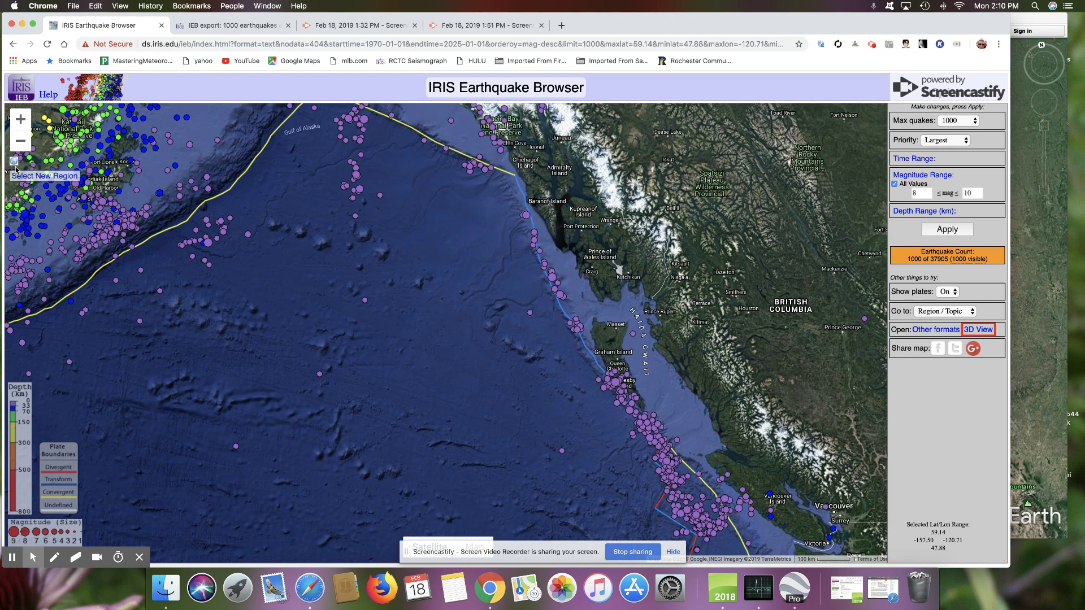
Draw a selection rectangle over Haida Gwaii and the coastal quakes to its north
click(35, 179)
drag(496, 192, 672, 439)
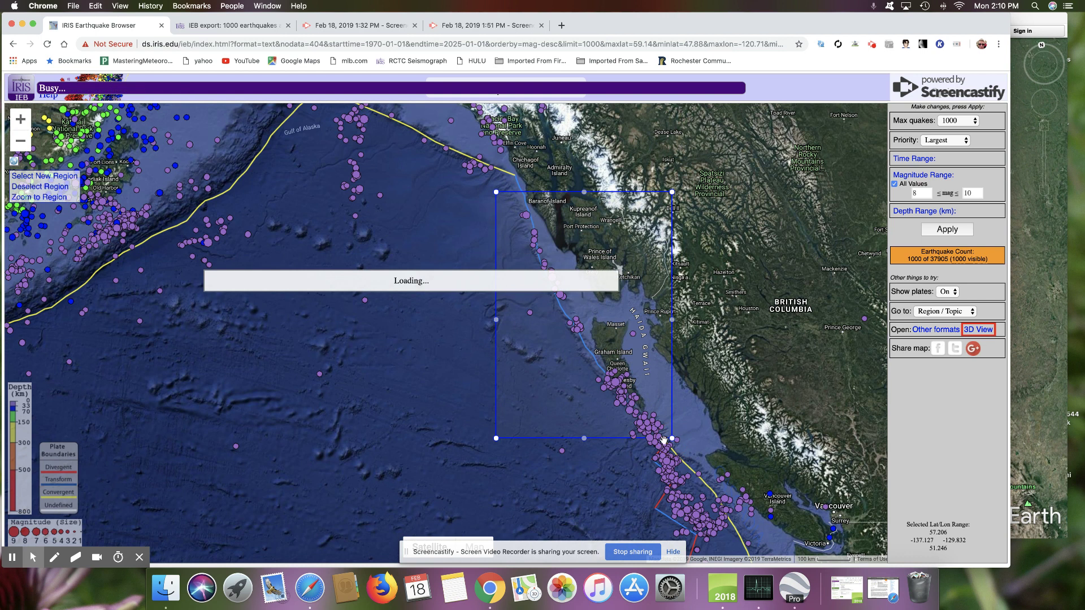